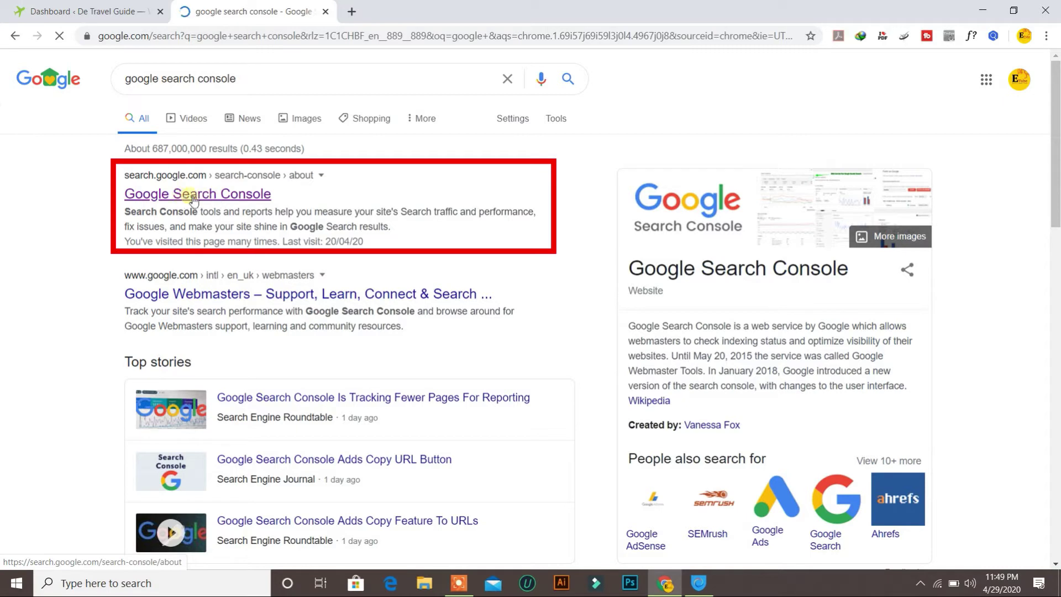
Open the official Google Search Console result from the 'google search console' search
click(165, 198)
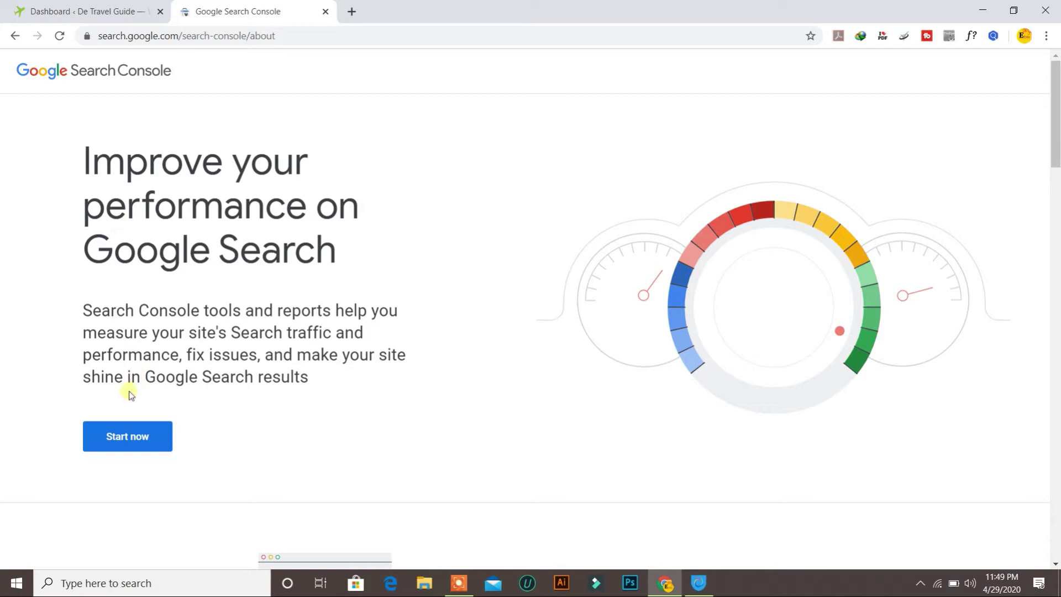
Go from the about page into the property's Search Console Overview dashboard
click(129, 436)
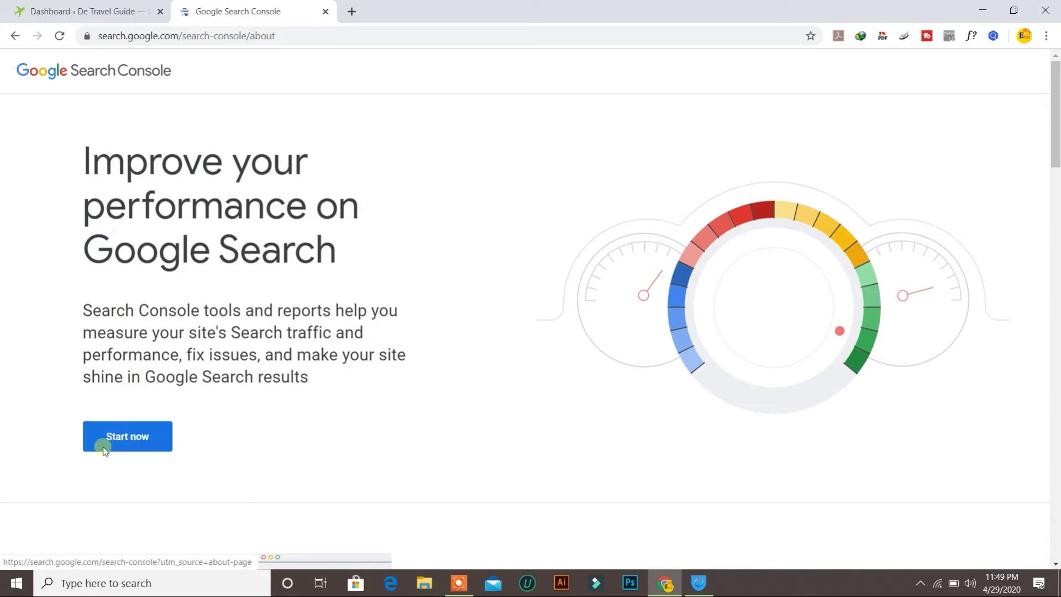
click(120, 449)
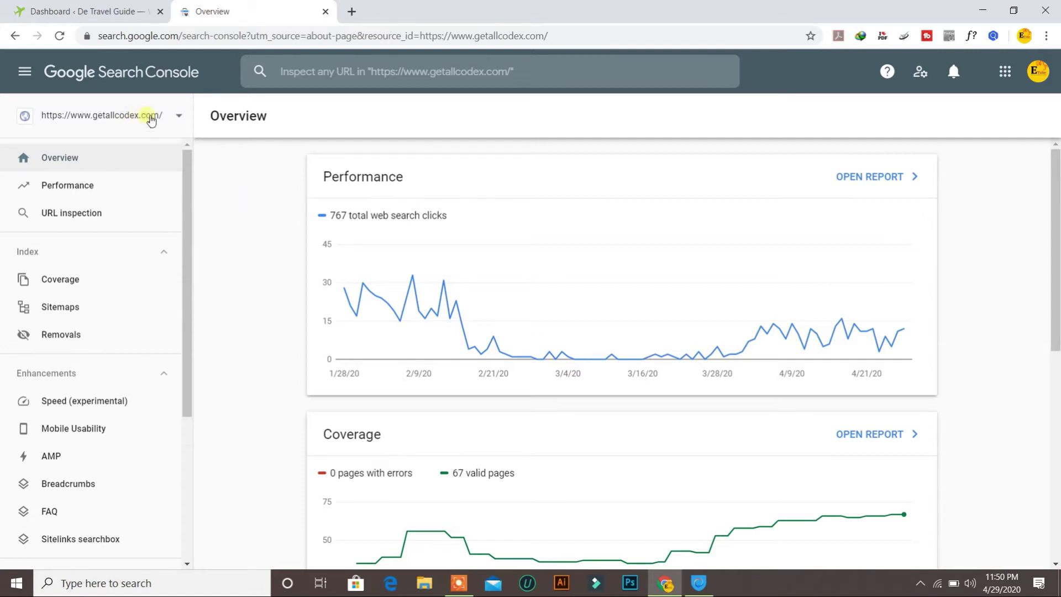
Start adding a new property from the property list and pick the URL prefix type
click(111, 119)
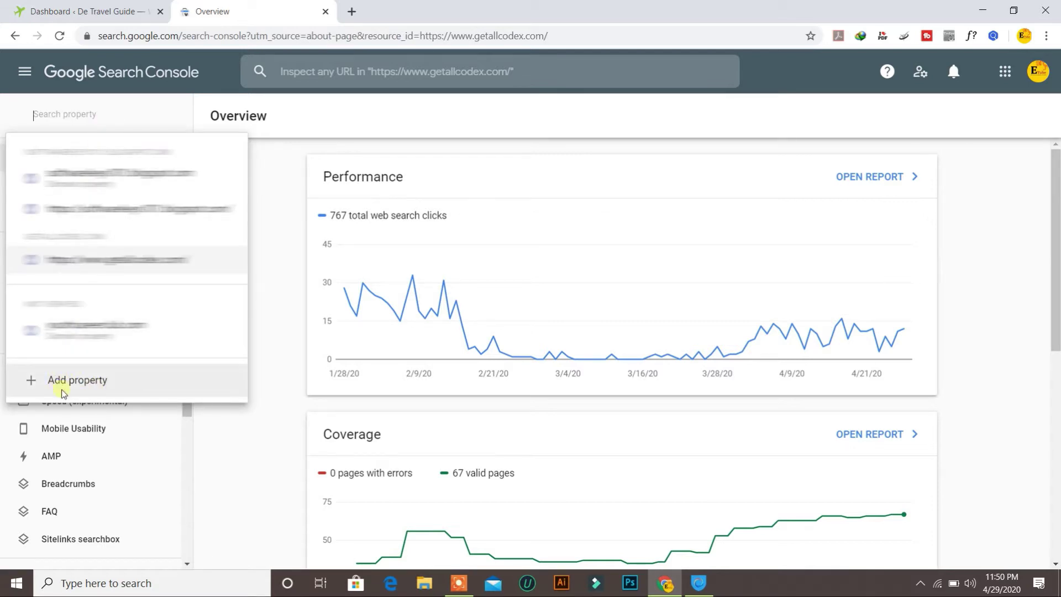
click(92, 387)
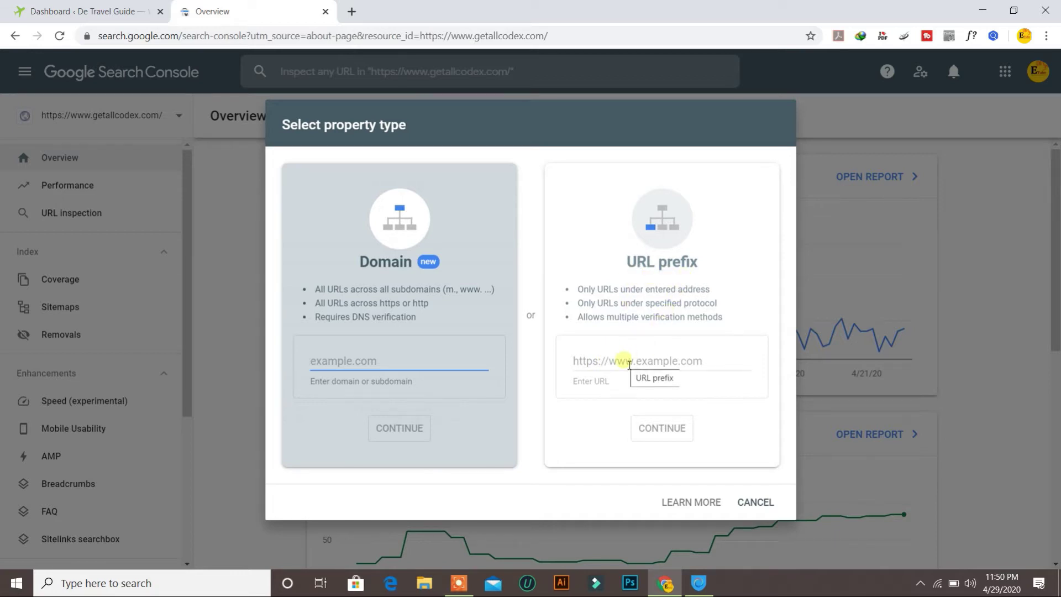
click(629, 362)
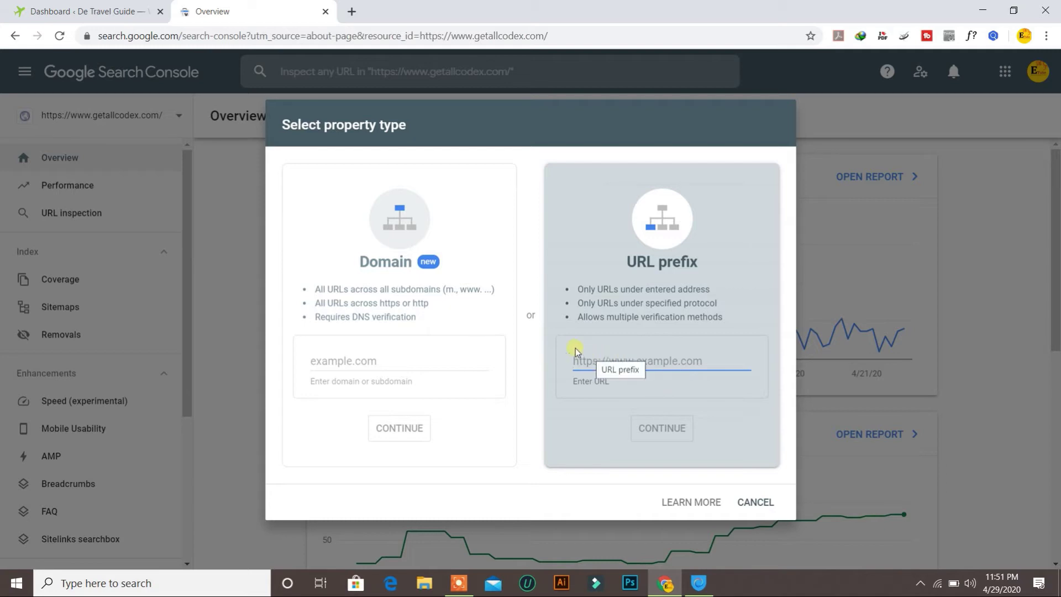
Switch over to the De Travel Guide WordPress dashboard
click(114, 11)
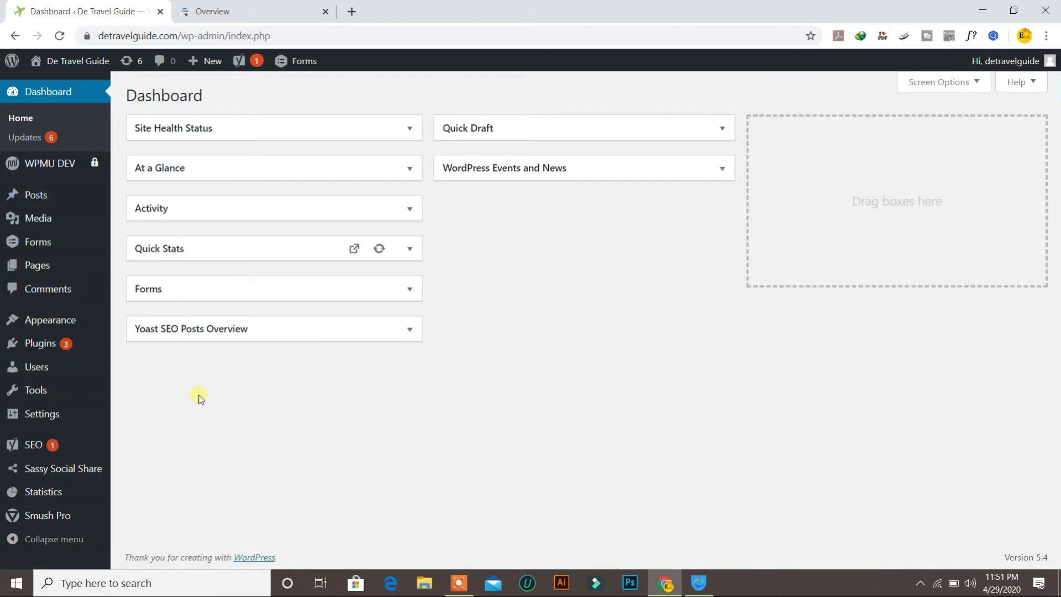
mouse_move(53, 417)
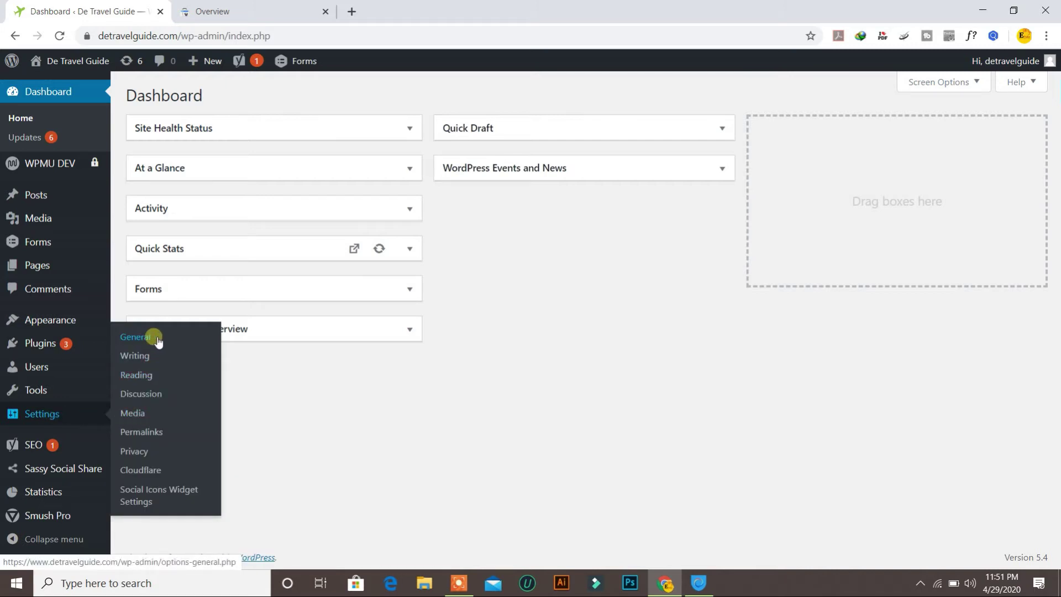
click(135, 338)
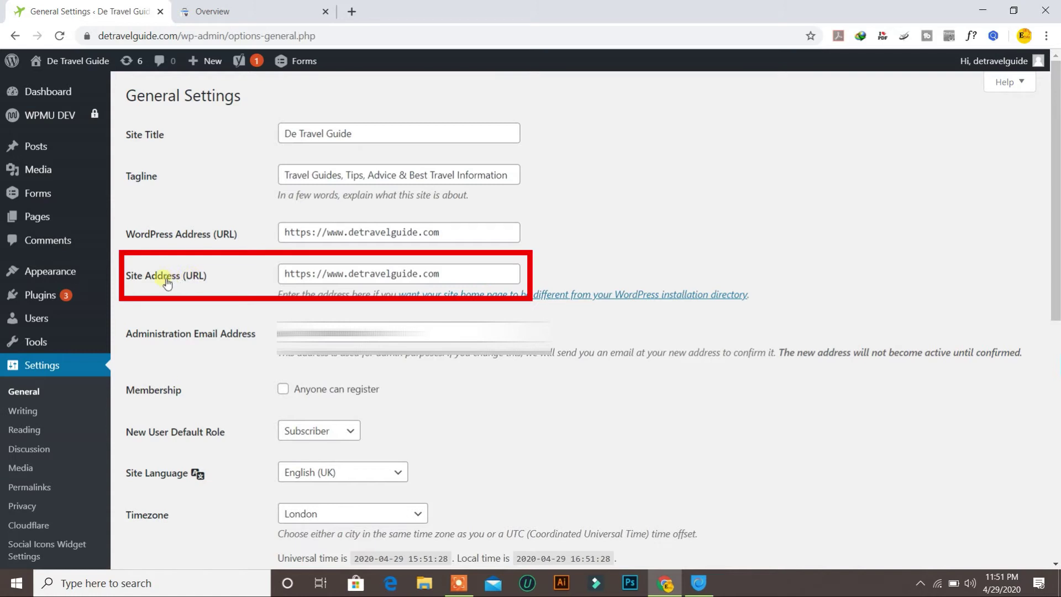
drag(285, 275, 453, 283)
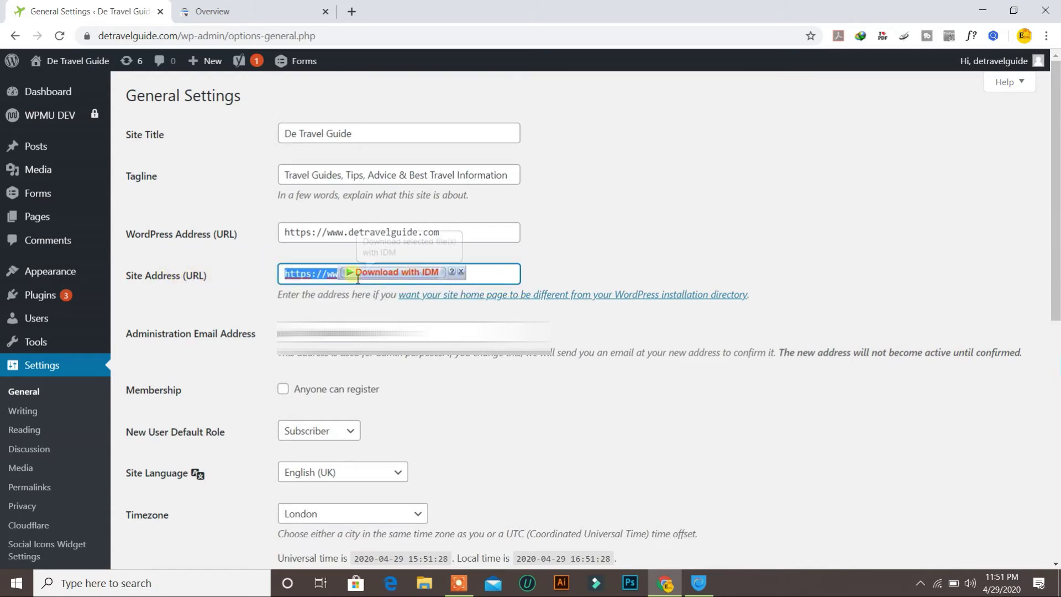
right_click(323, 275)
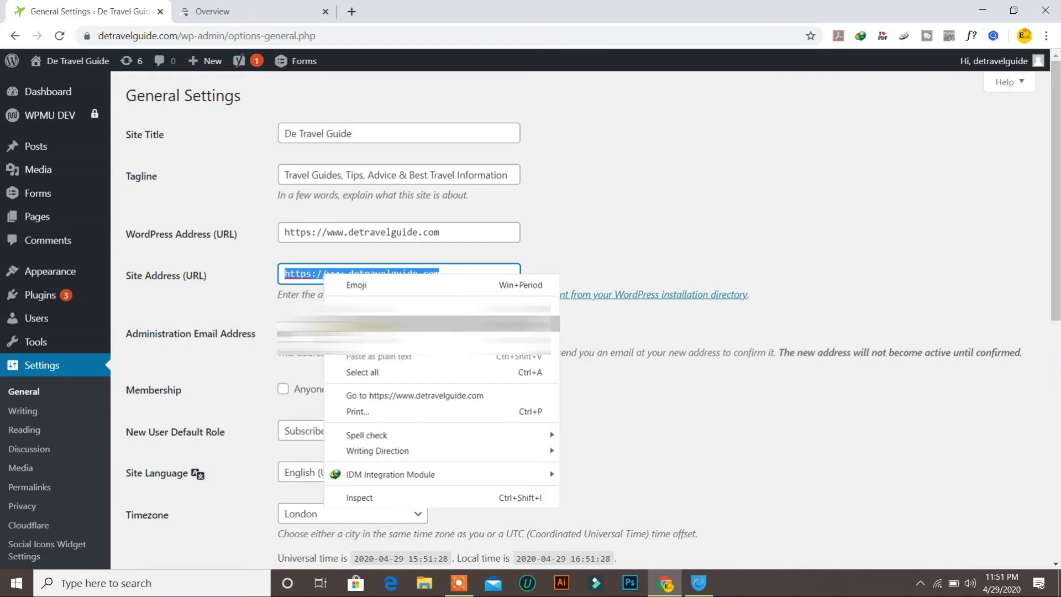
click(360, 324)
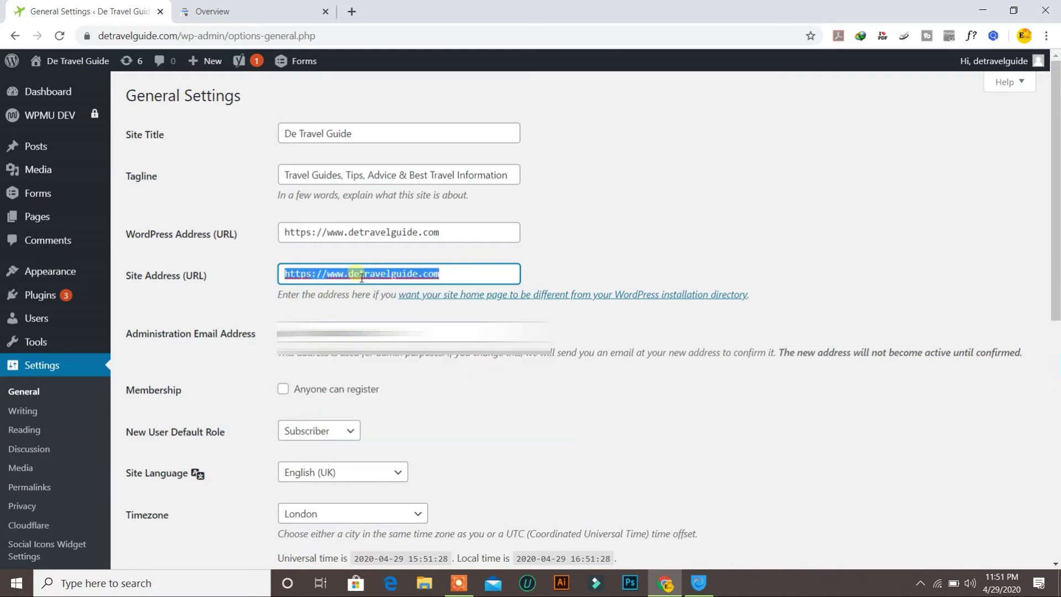
key(ctrl+Tab)
right_click(652, 367)
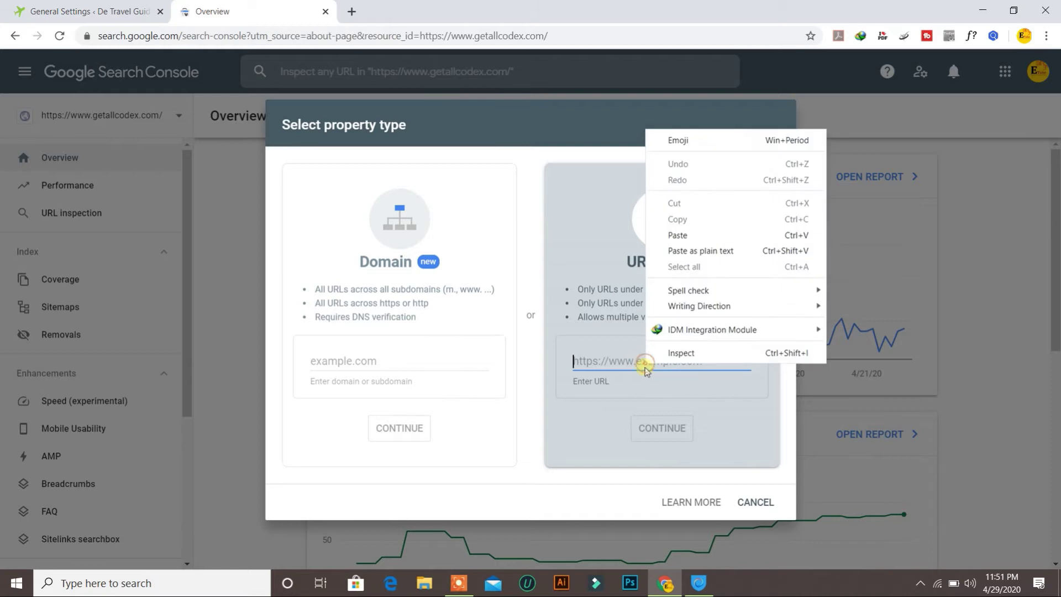
click(681, 237)
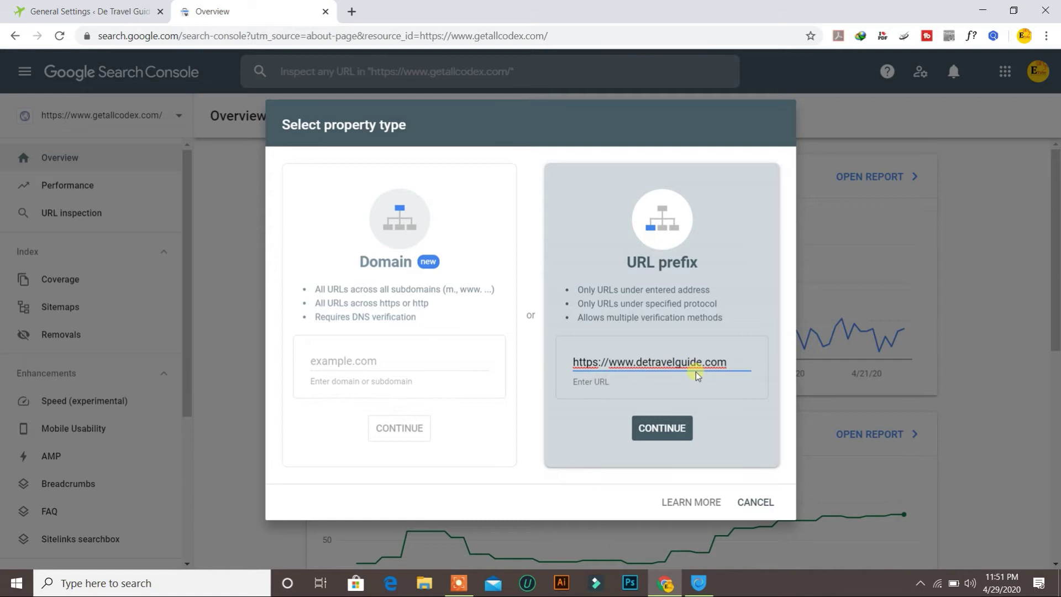
click(661, 427)
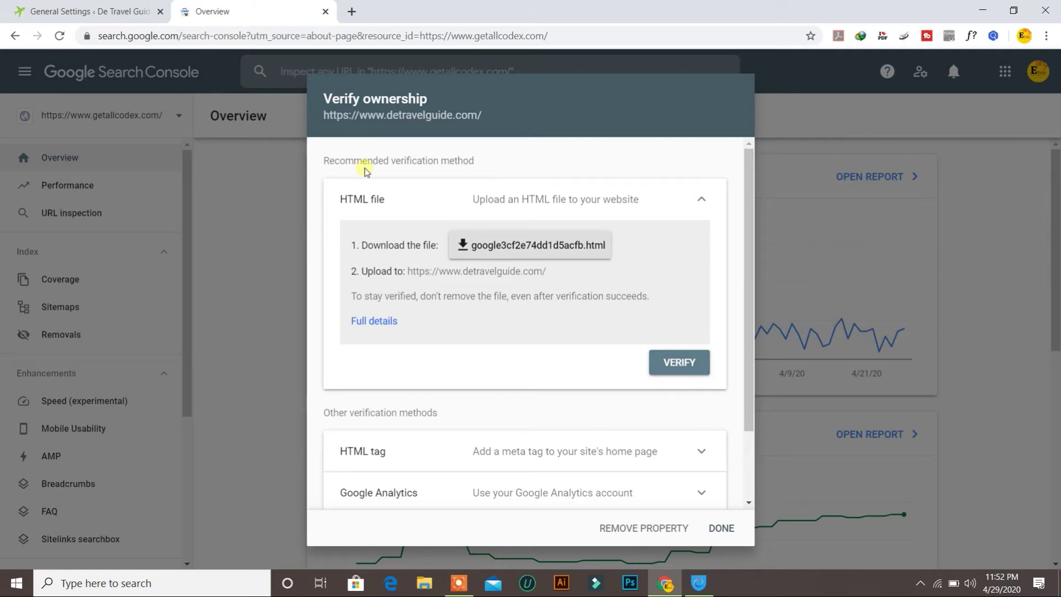
Switch to the HTML tag verification method and copy its google-site-verification meta tag
scroll(429, 365, down, 2)
scroll(429, 363, up, 2)
scroll(428, 365, down, 2)
scroll(428, 366, up, 3)
click(701, 199)
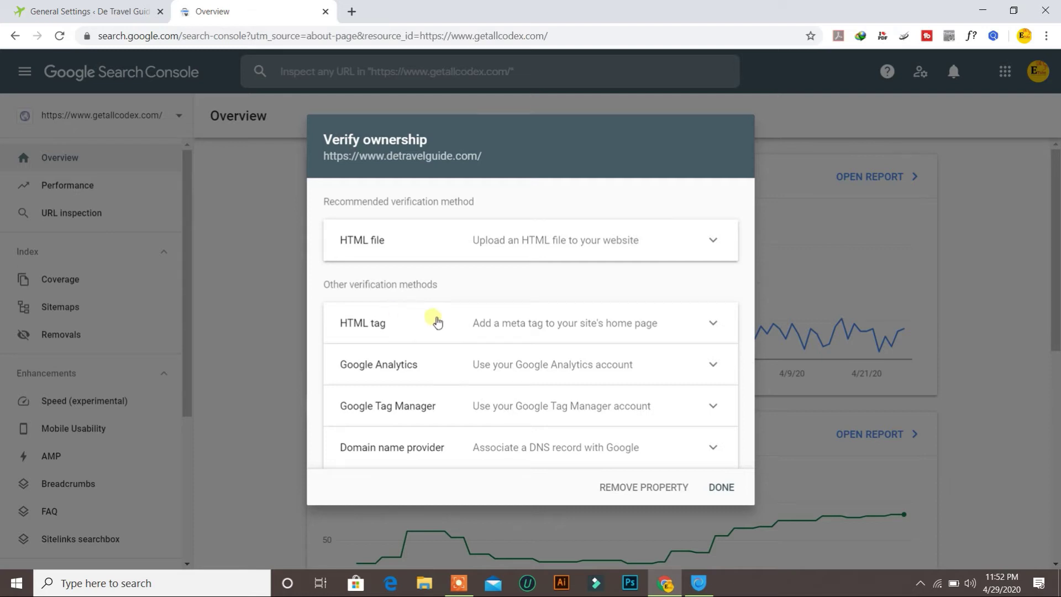
click(370, 327)
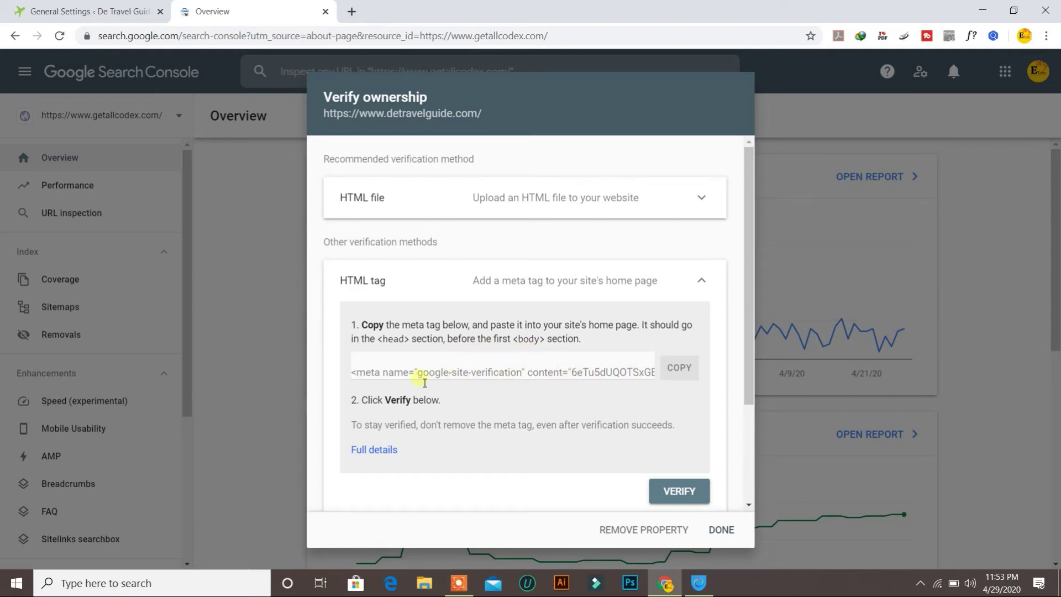
drag(374, 378, 597, 401)
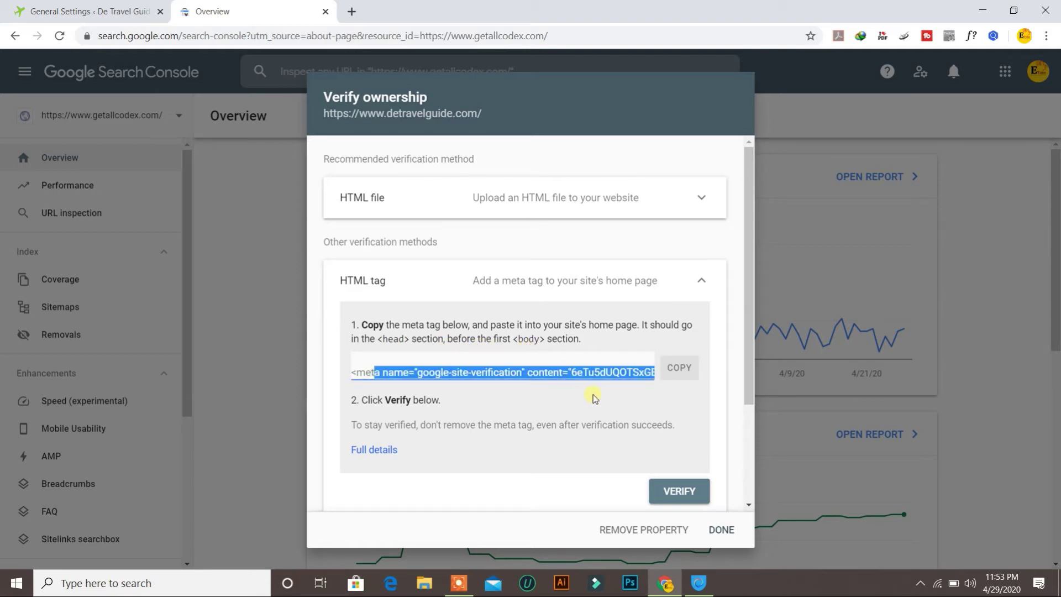
click(593, 395)
click(679, 368)
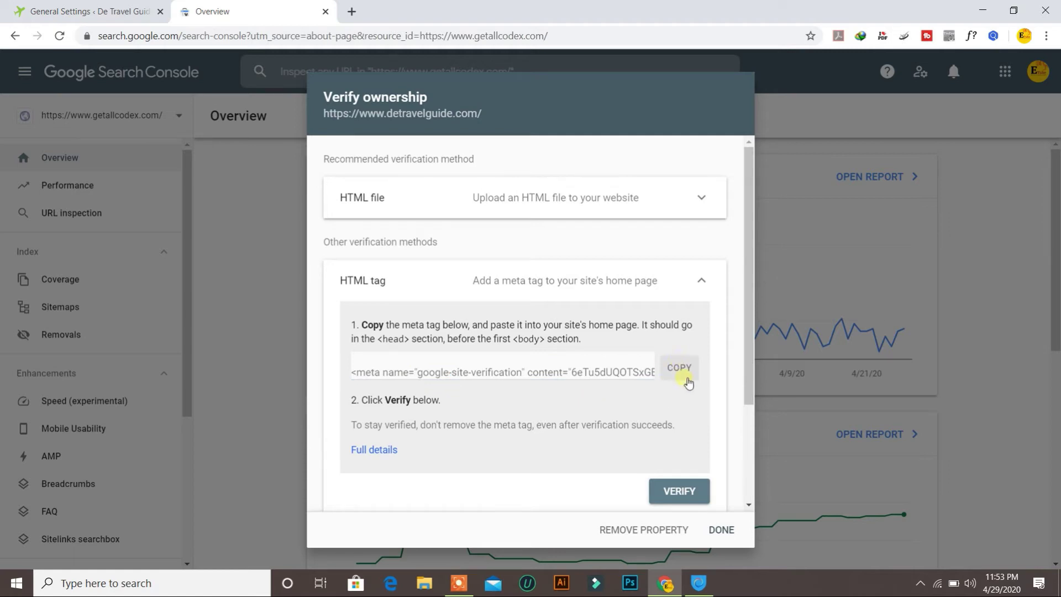
click(680, 369)
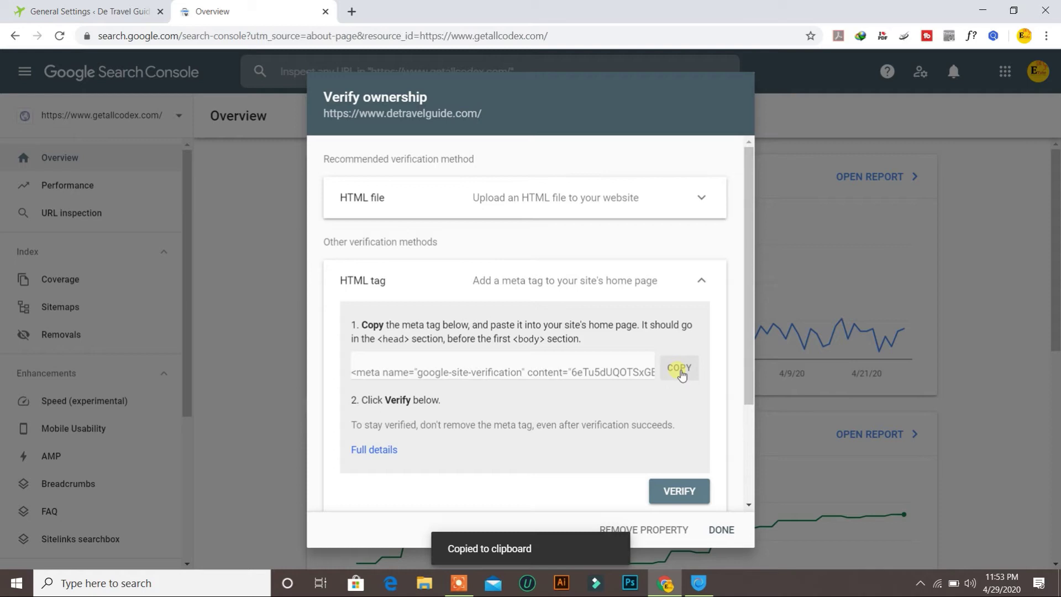
click(89, 11)
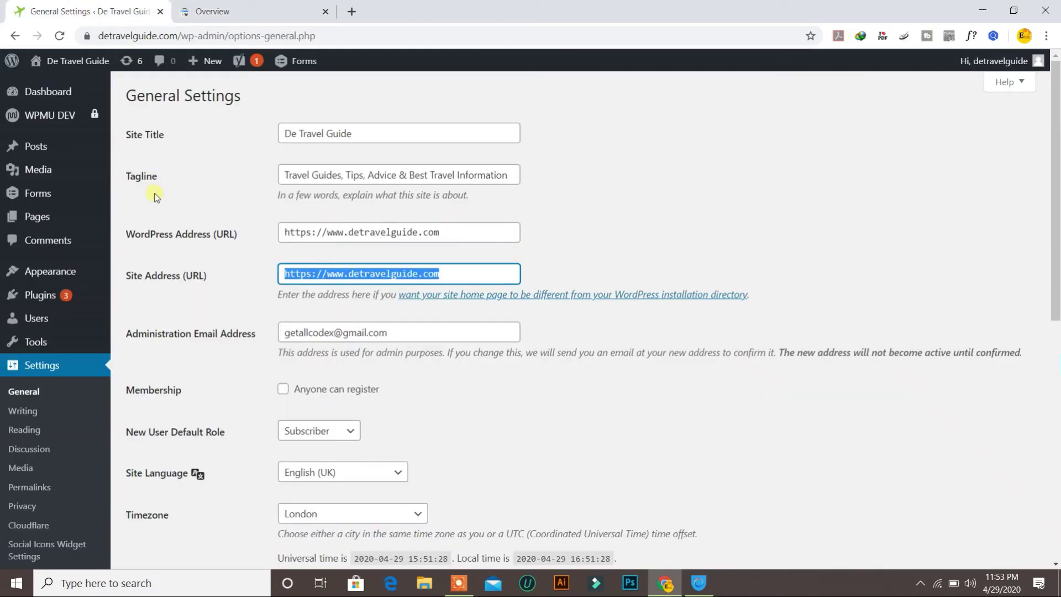
Search Add New plugins and install WPBeginner's Insert Headers and Footers
click(45, 297)
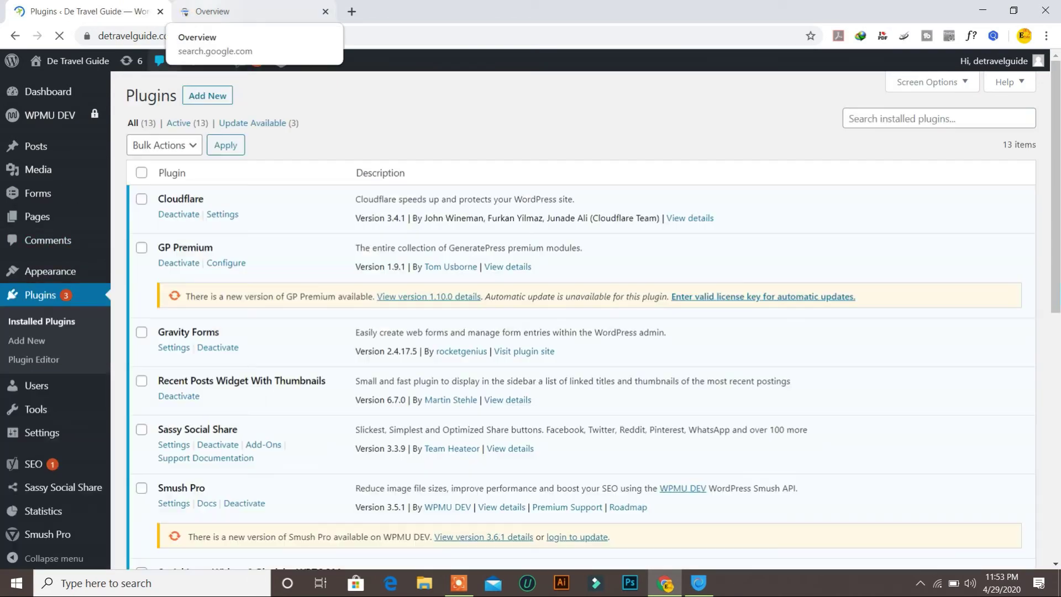
click(206, 97)
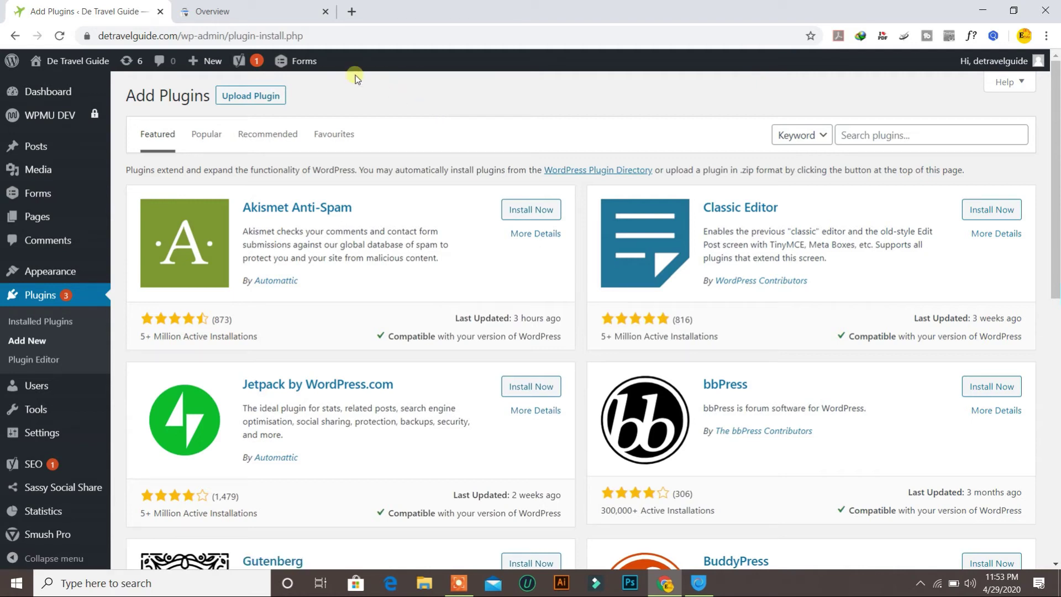
click(868, 136)
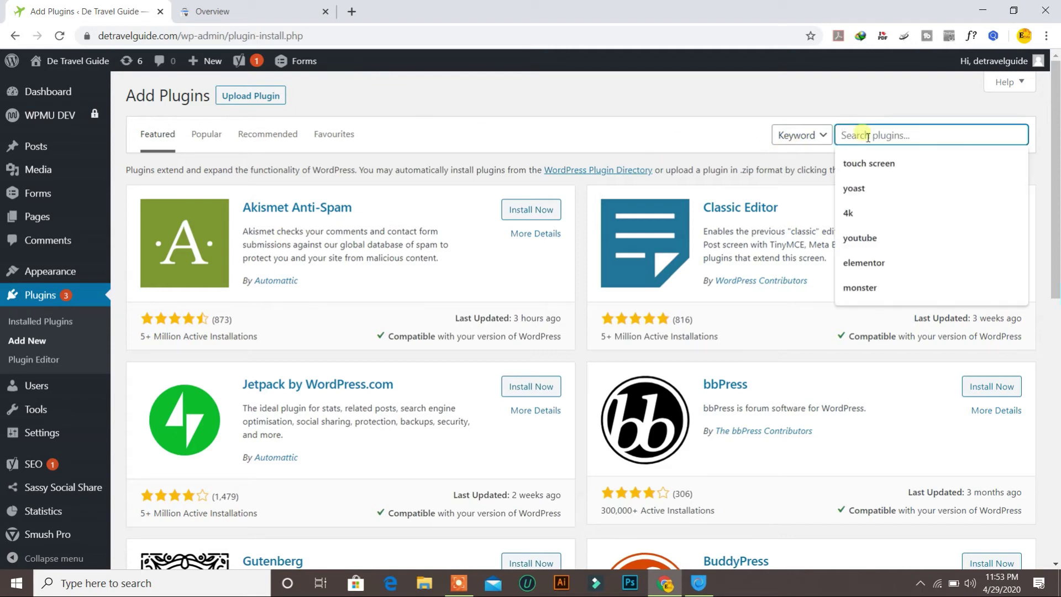
text(l)
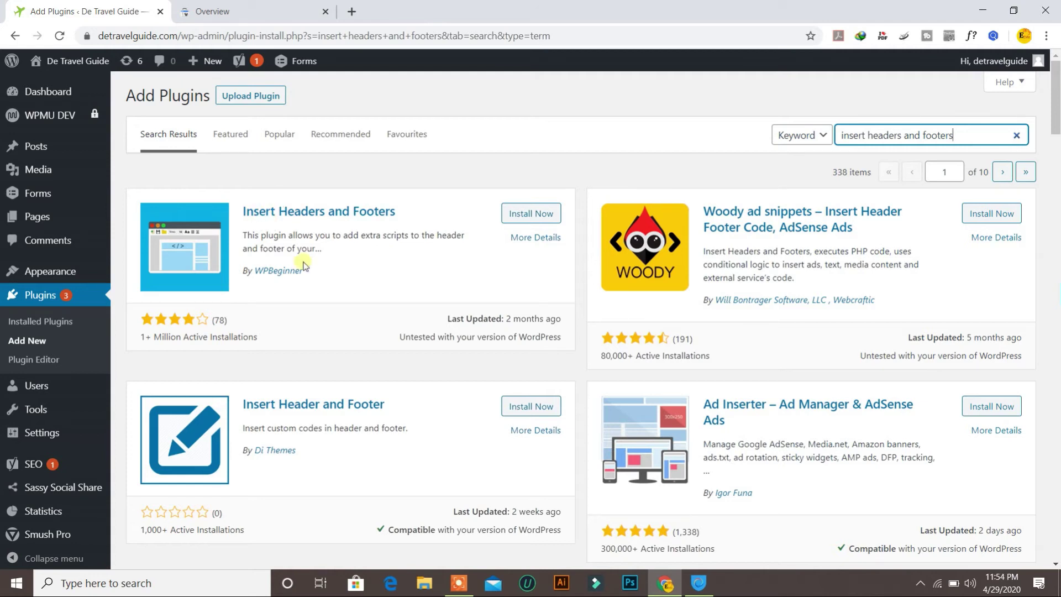
click(517, 213)
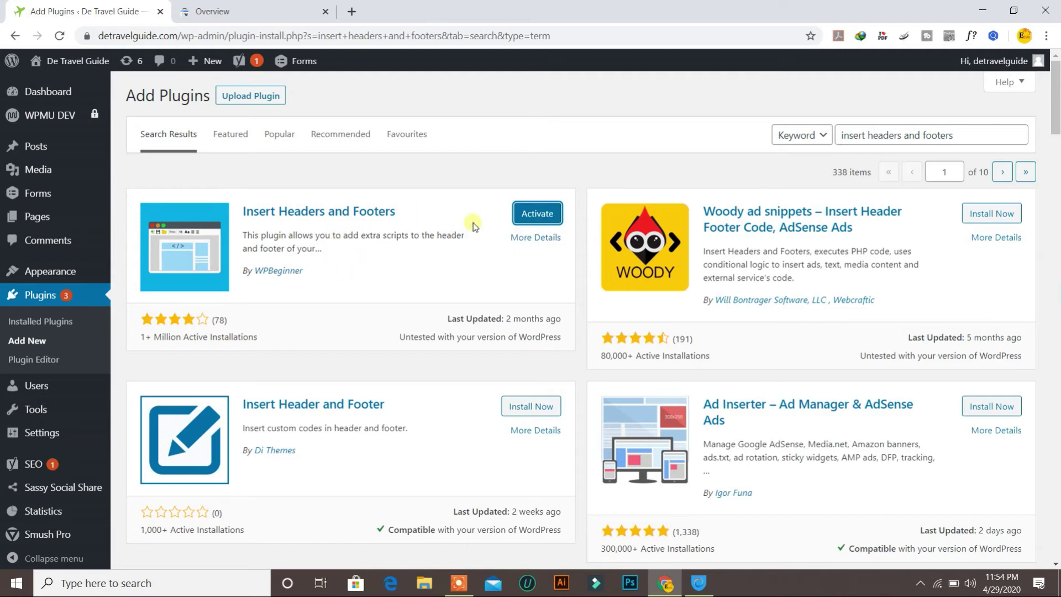
Activate Insert Headers and Footers, bringing the site to 14 active plugins
click(528, 215)
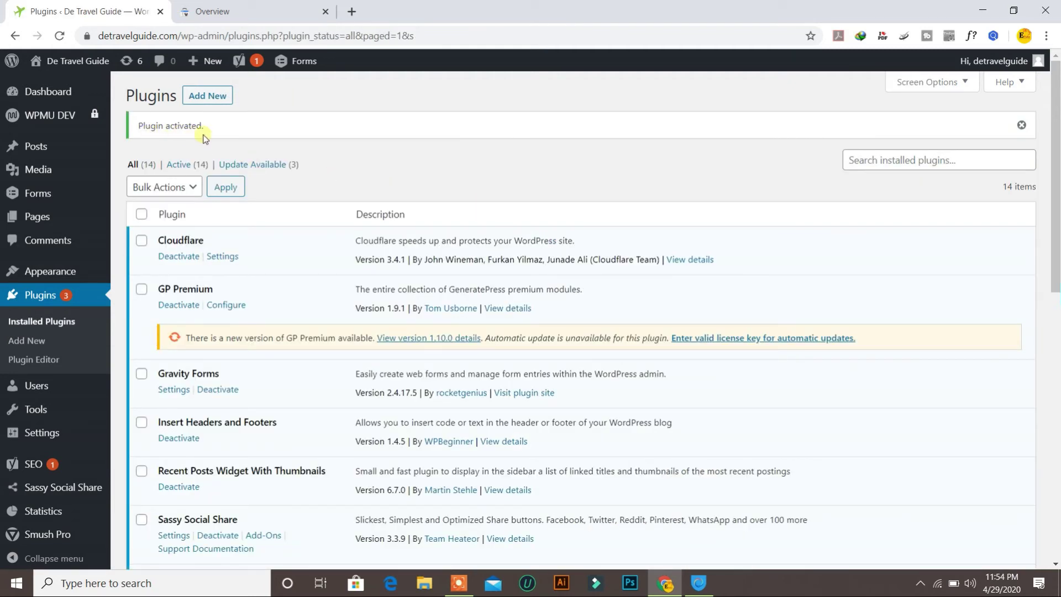
scroll(42, 210, down, 6)
mouse_move(45, 215)
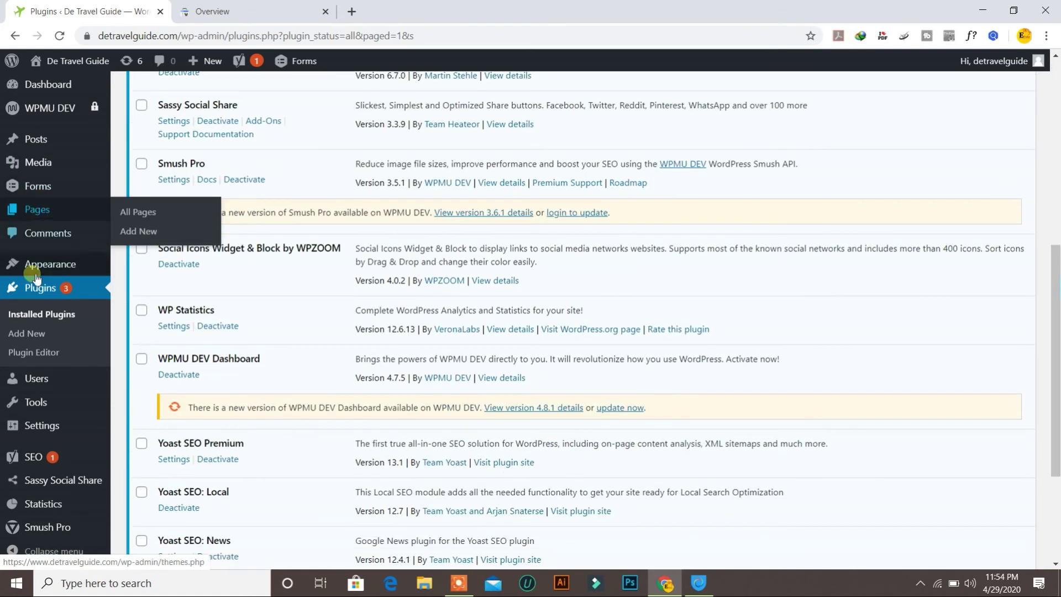
mouse_move(53, 435)
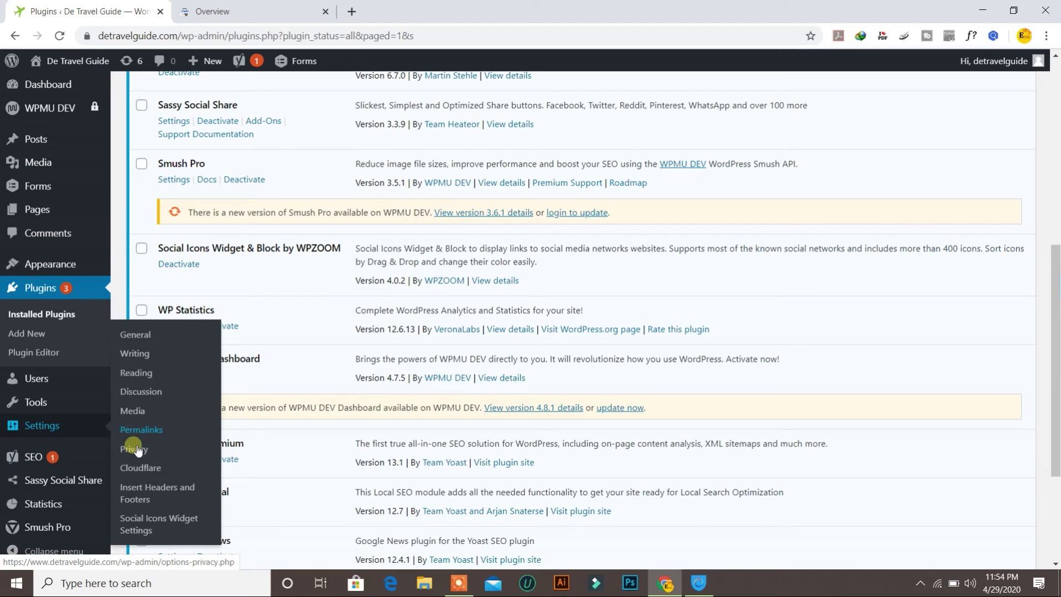
Open the Insert Headers and Footers settings page
click(162, 499)
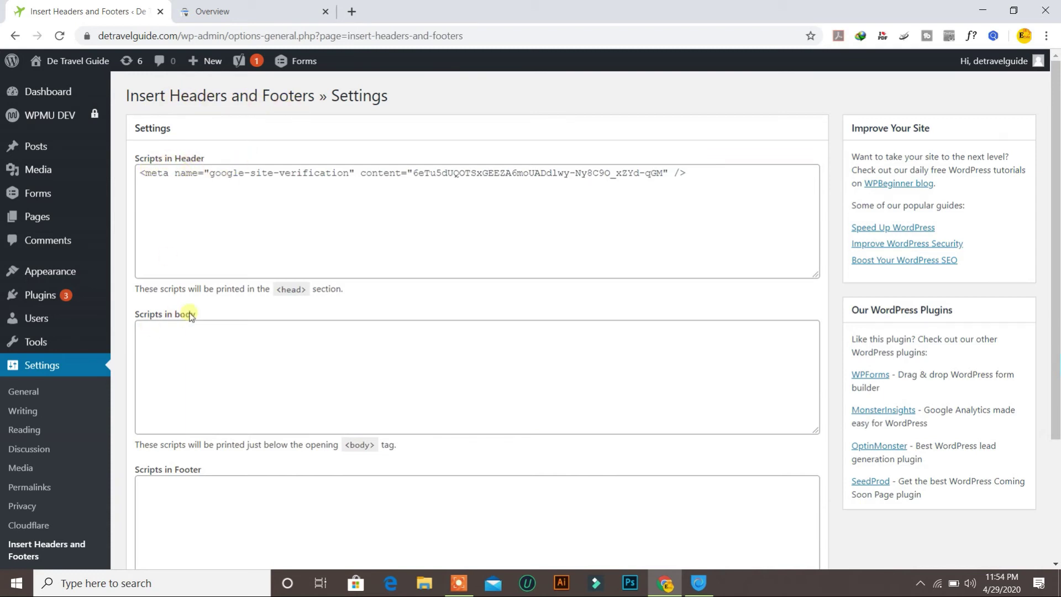
scroll(223, 472, down, 2)
scroll(221, 470, down, 1)
scroll(221, 443, up, 3)
scroll(232, 512, down, 2)
scroll(232, 497, up, 2)
Replace the Scripts in Header contents with the copied google-site-verification meta tag
click(215, 11)
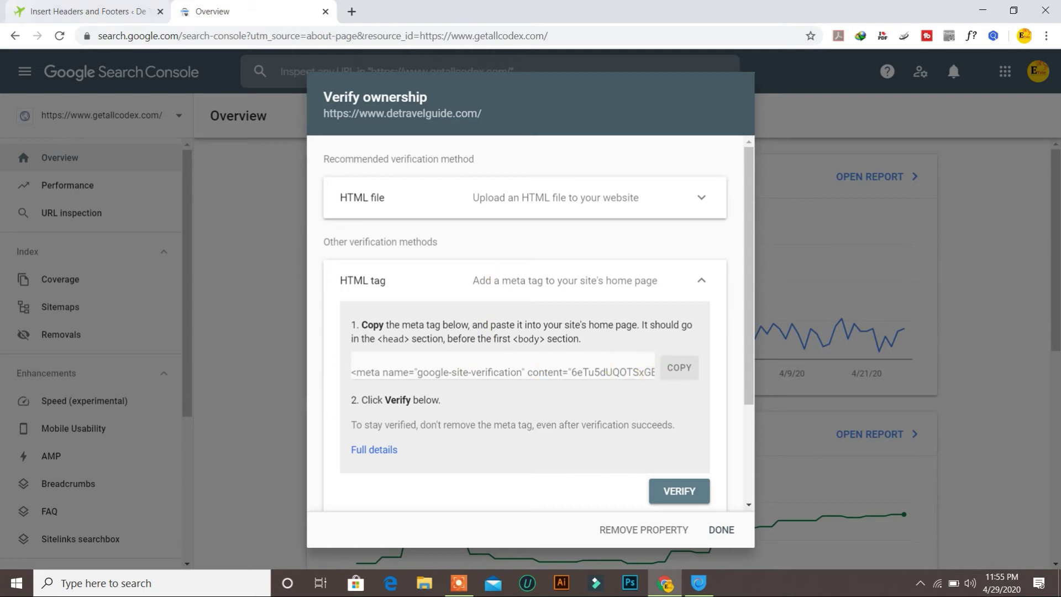
click(681, 368)
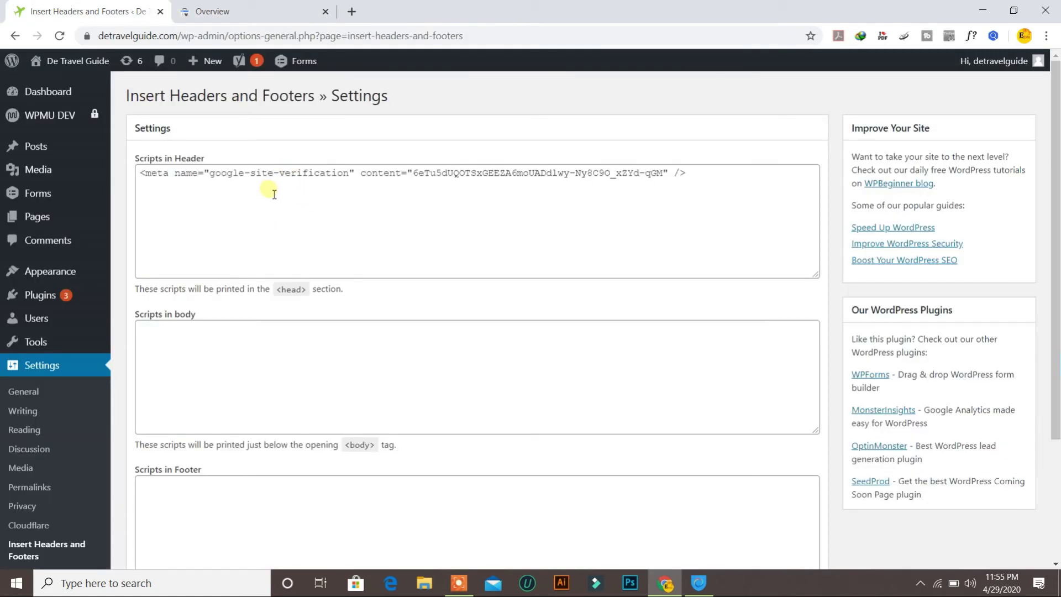
click(243, 200)
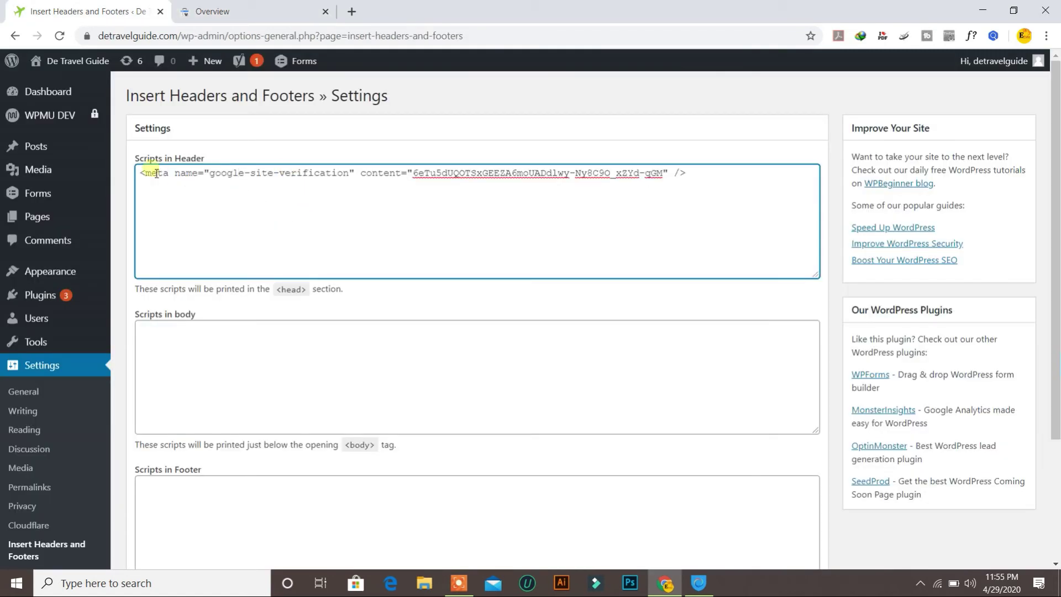
click(240, 174)
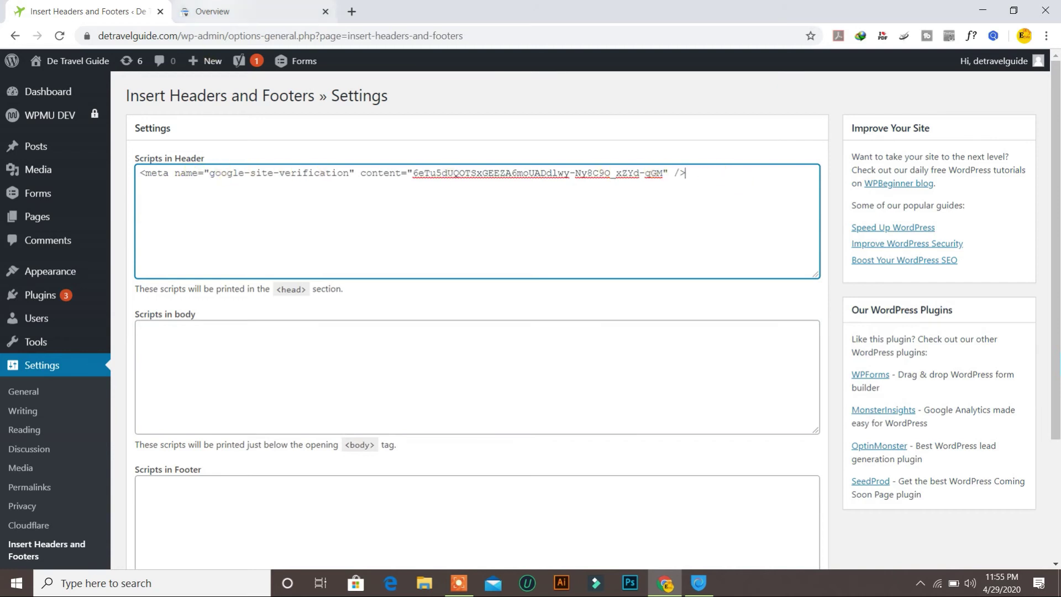
click(214, 8)
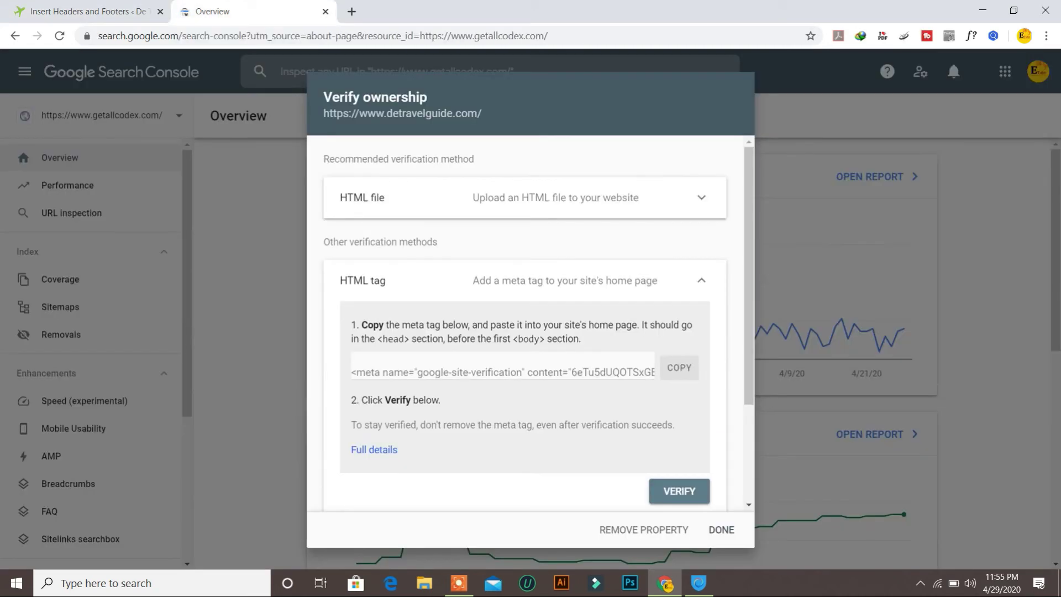
click(89, 7)
drag(727, 184, 50, 177)
key(BackSpace)
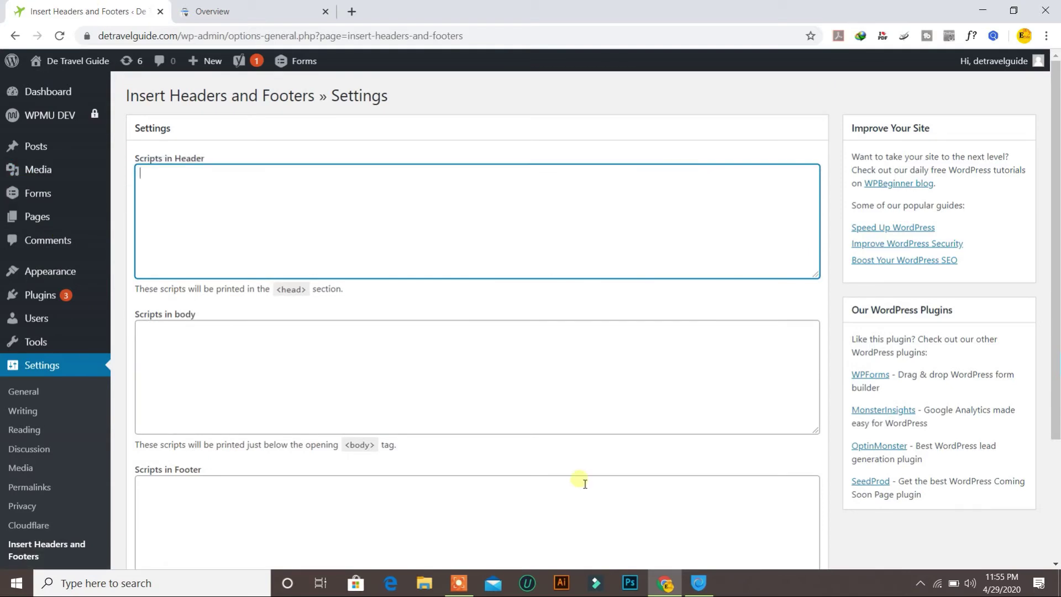
key(ctrl+v)
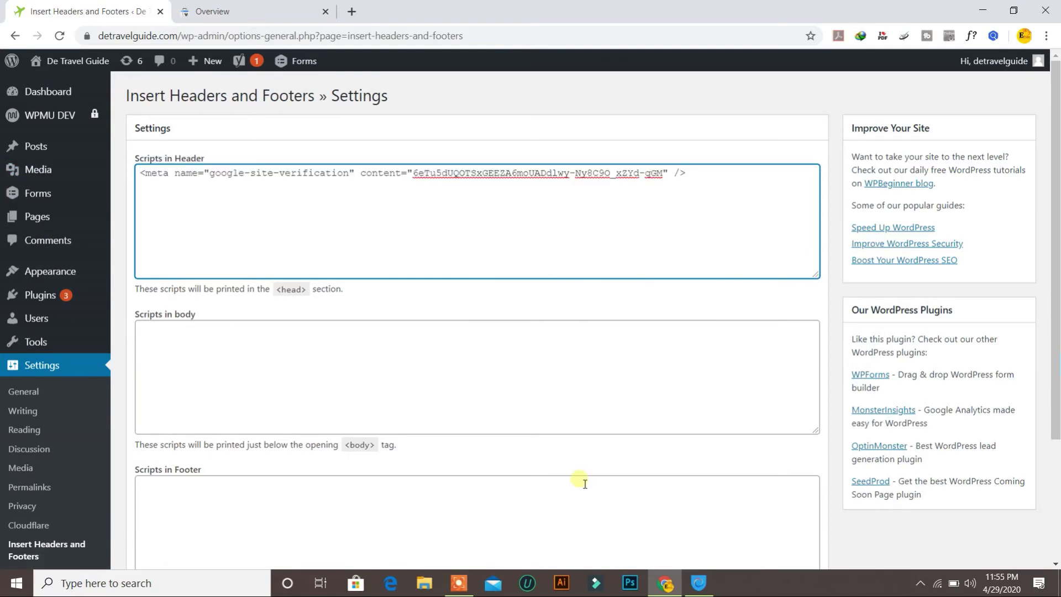
scroll(439, 321, down, 3)
mouse_move(107, 481)
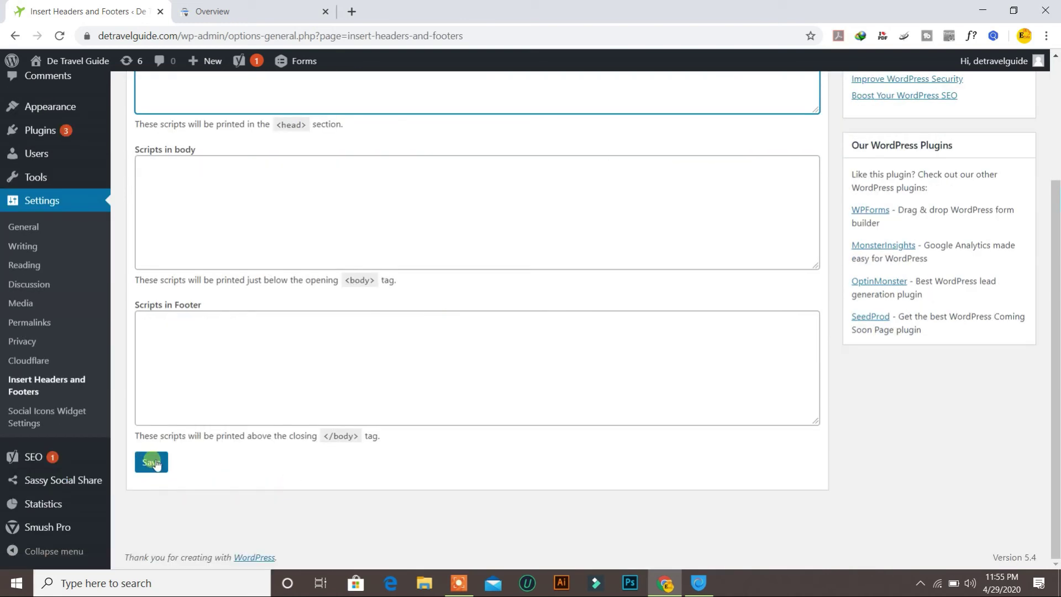
Save the WordPress header settings holding the verification meta tag, then dismiss Search Console's Verify ownership dialog
click(153, 468)
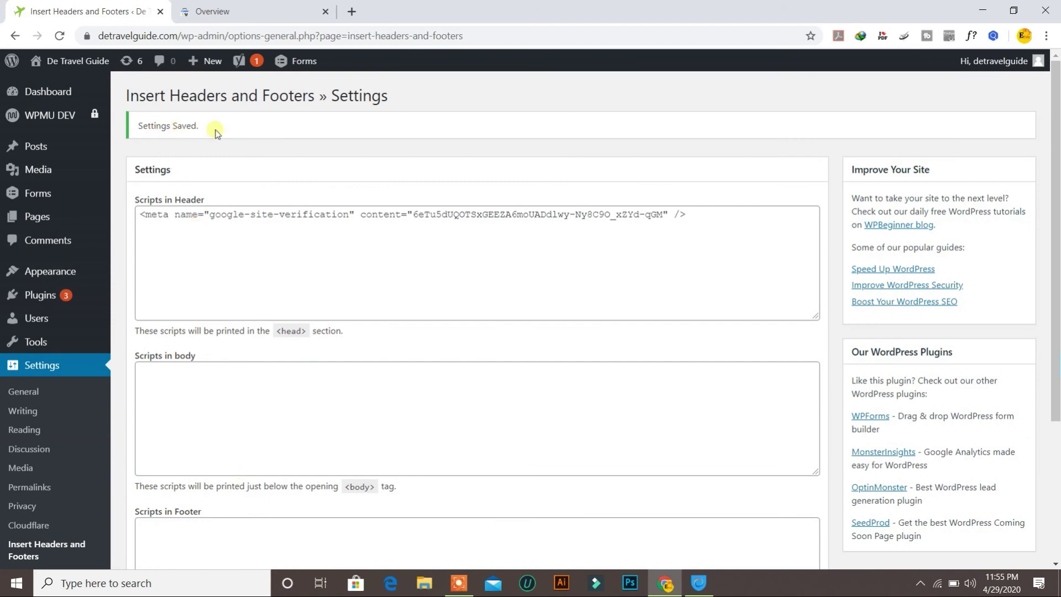
click(235, 10)
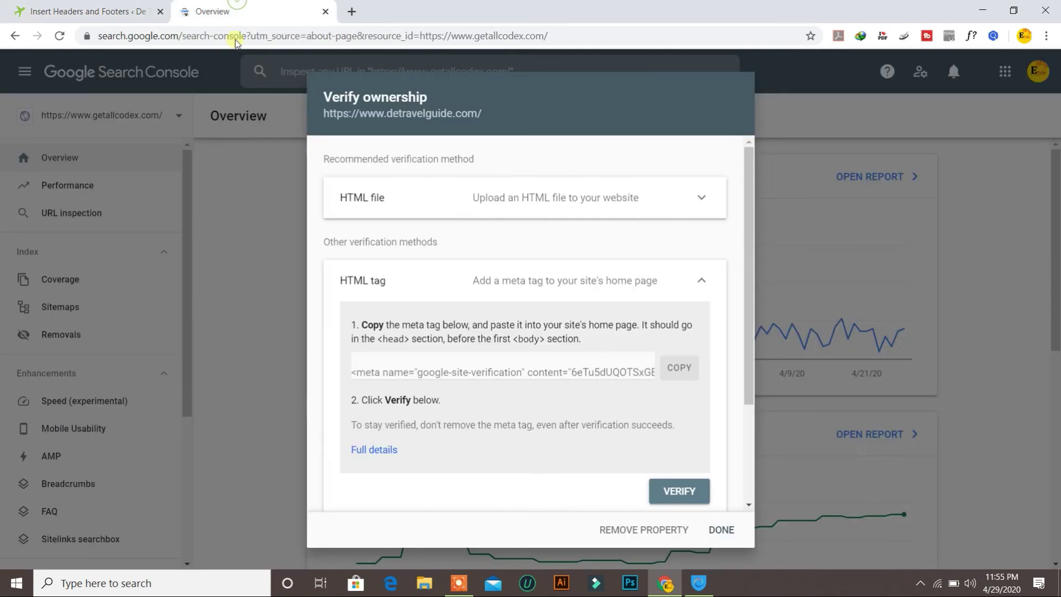
click(700, 278)
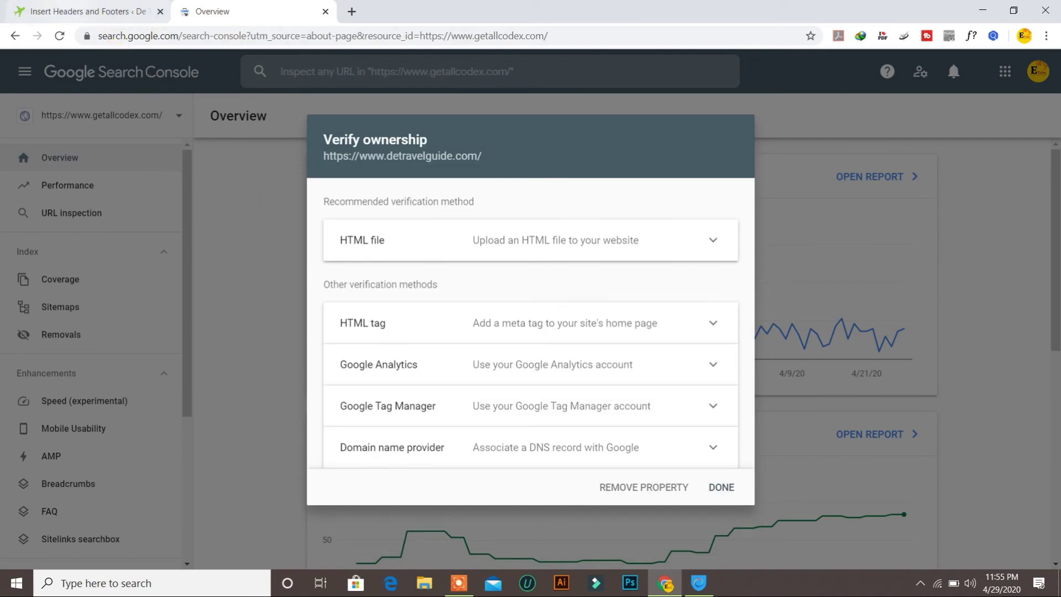
click(91, 13)
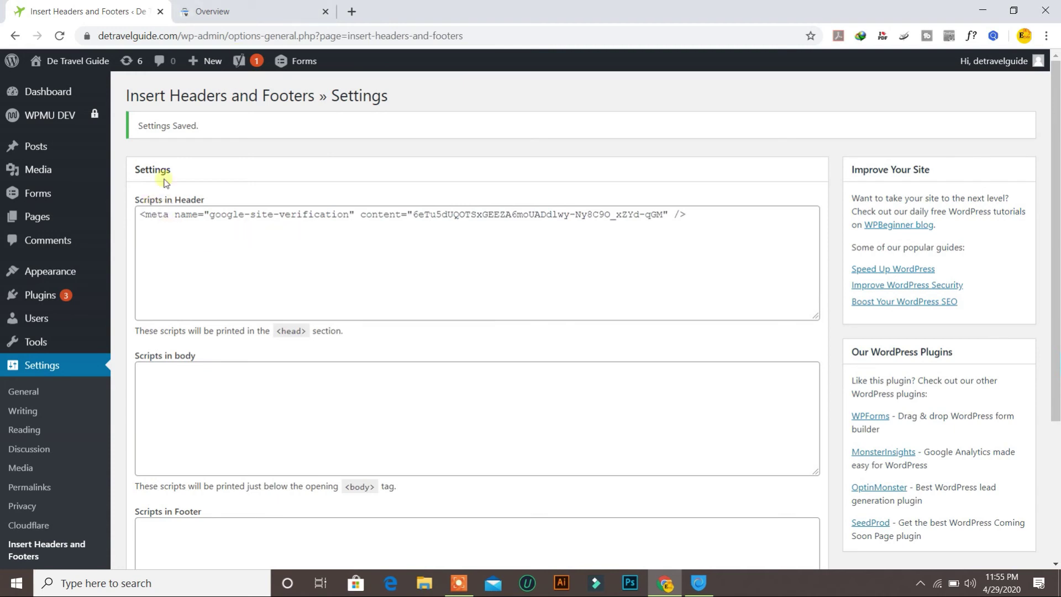
click(272, 4)
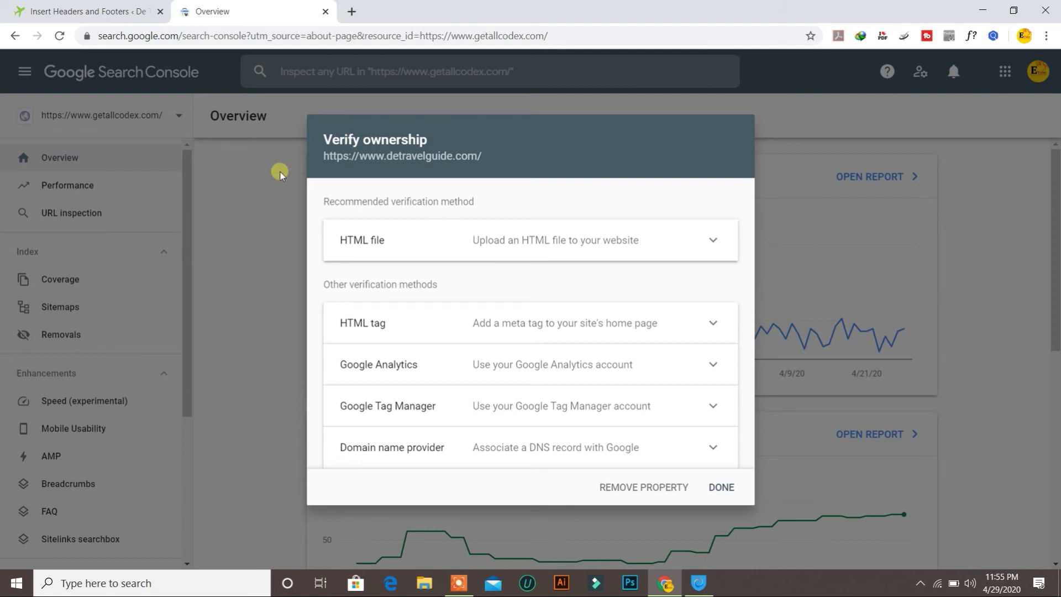
click(722, 489)
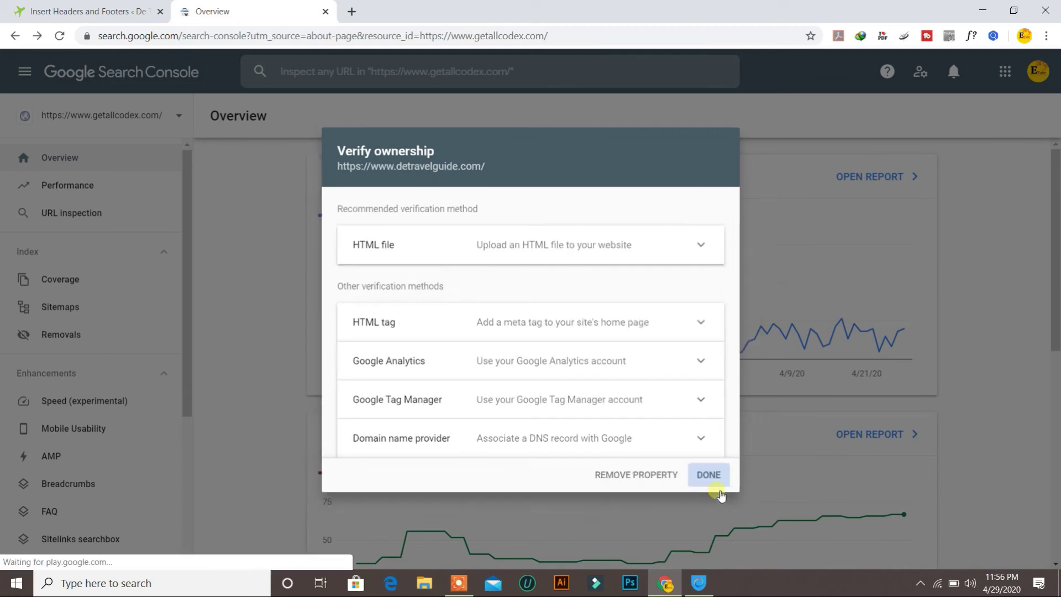
Pick the NOT VERIFIED detravelguide.com property, let ownership auto-verify, and go to the property
click(168, 112)
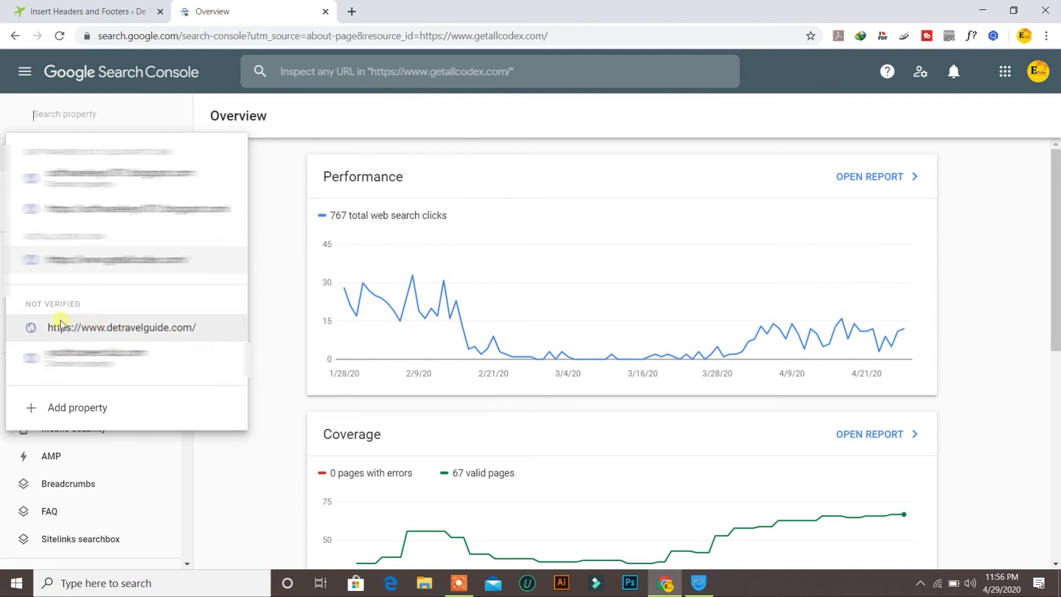
click(116, 330)
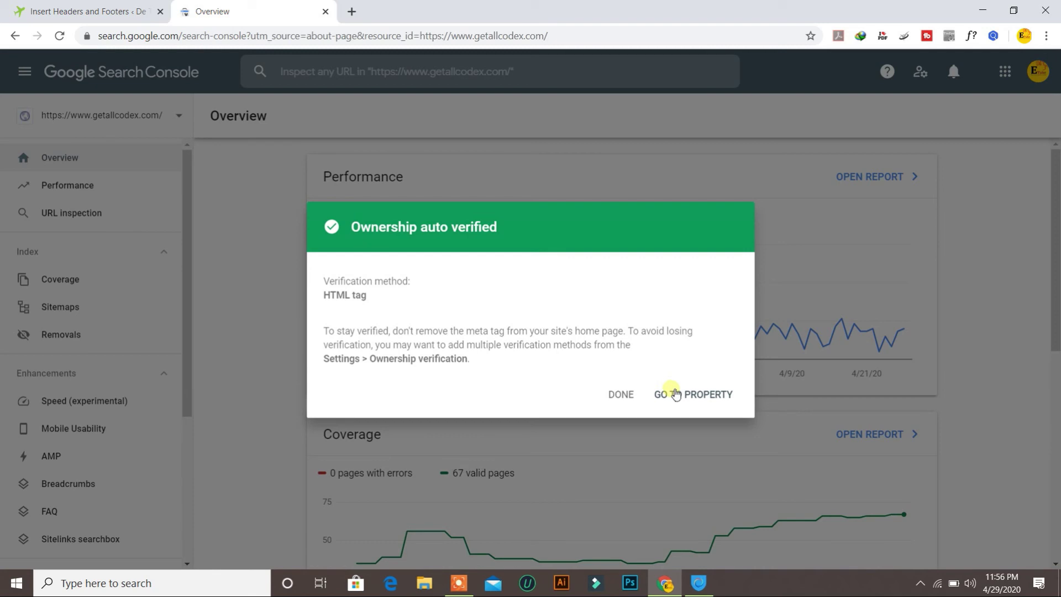
click(682, 395)
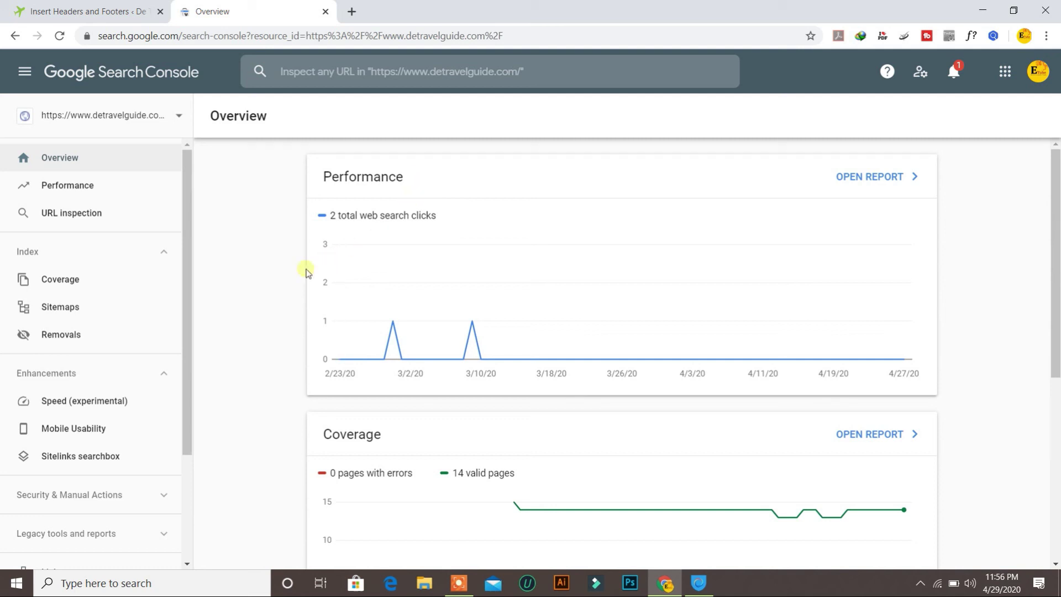
Look over the detravelguide.com Overview page, then minimize Chrome to reveal the desktop
scroll(277, 308, down, 5)
scroll(232, 332, up, 5)
scroll(224, 333, down, 5)
scroll(223, 332, up, 5)
click(983, 10)
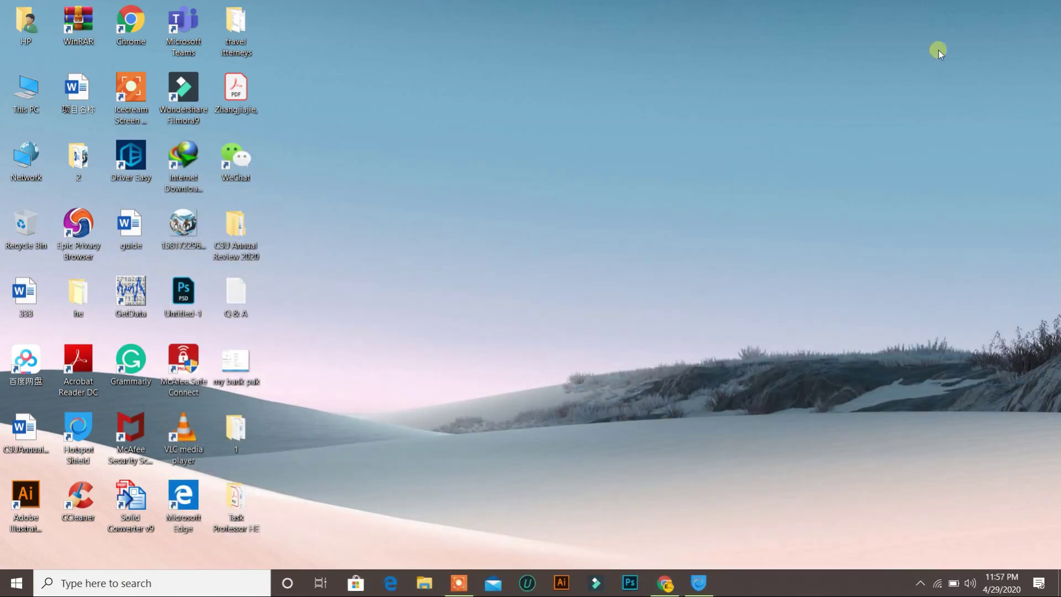